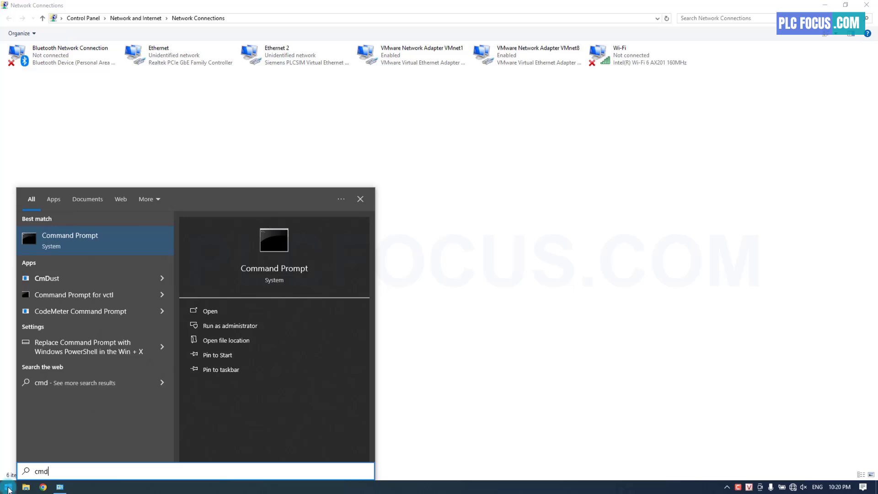
Step: Ping the HMI at 192.168.0.3 from Command Prompt and get four replies with 0% loss
left_click(99, 239)
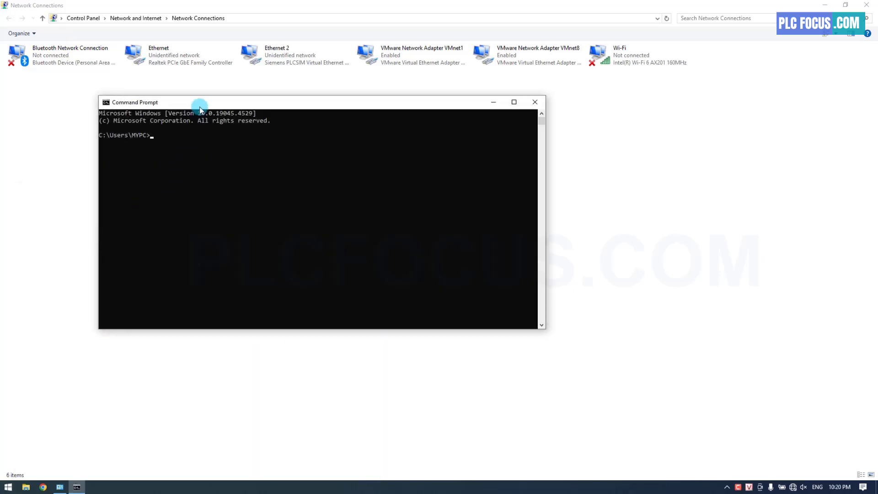
left_click_drag(199, 106, 285, 138)
type("ping 192.1")
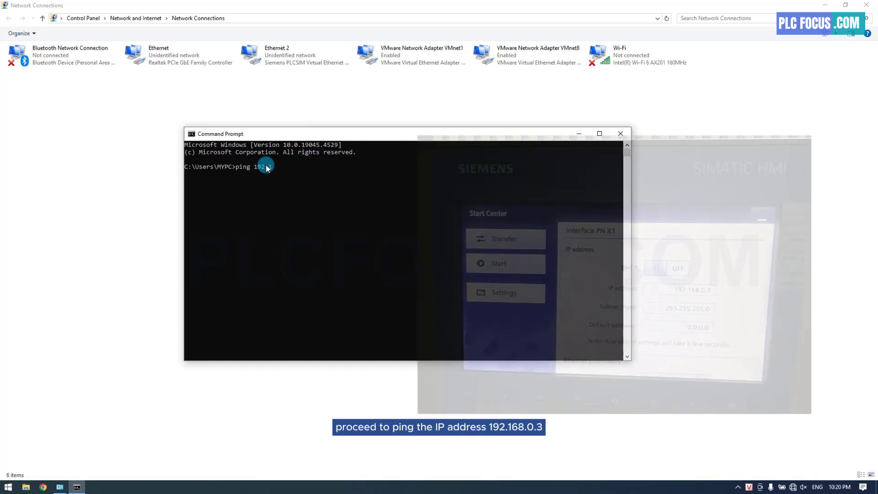
type("68.0.")
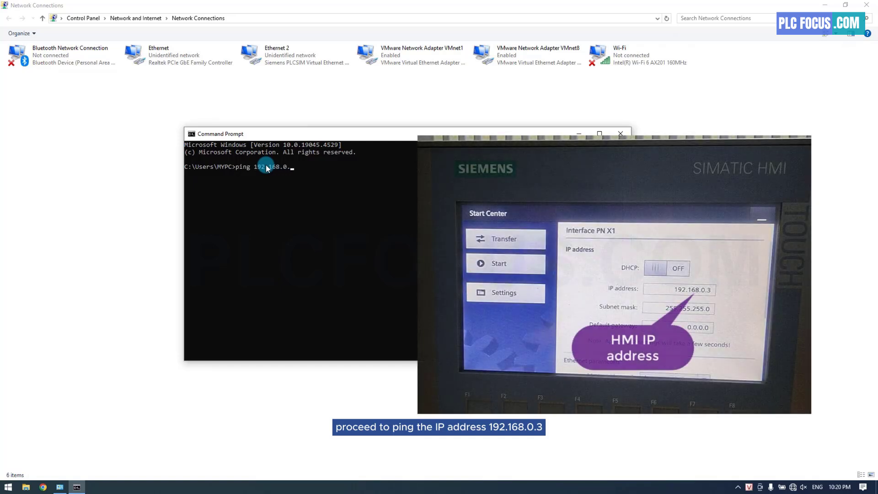
type("3")
key("Return")
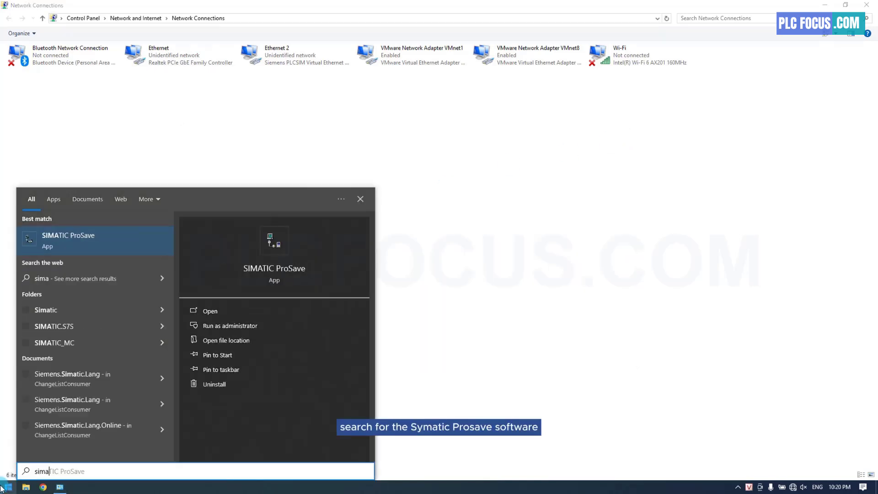
Step: Search the Start menu for 'simatic prosave'
type("rosave")
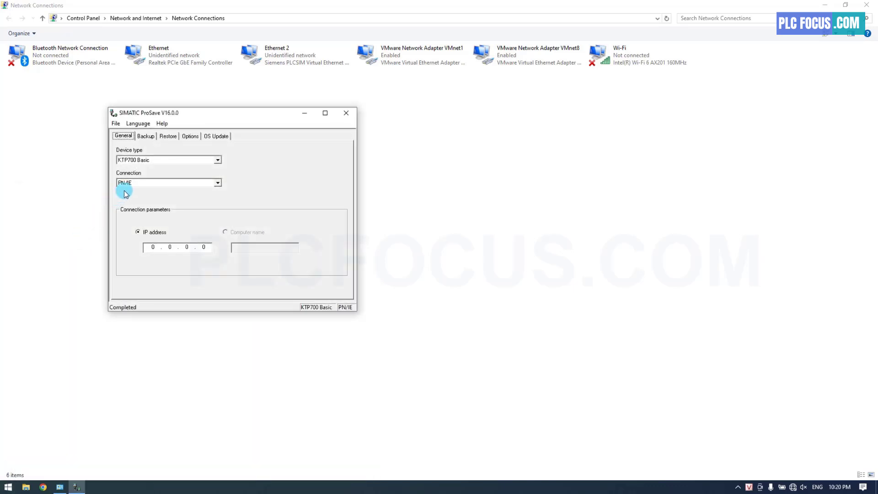
Step: Select KTP700 Basic, keep the PN/IE connection, and enter IP address 192.168.0.3
left_click(146, 161)
scroll(167, 215, "up", 7)
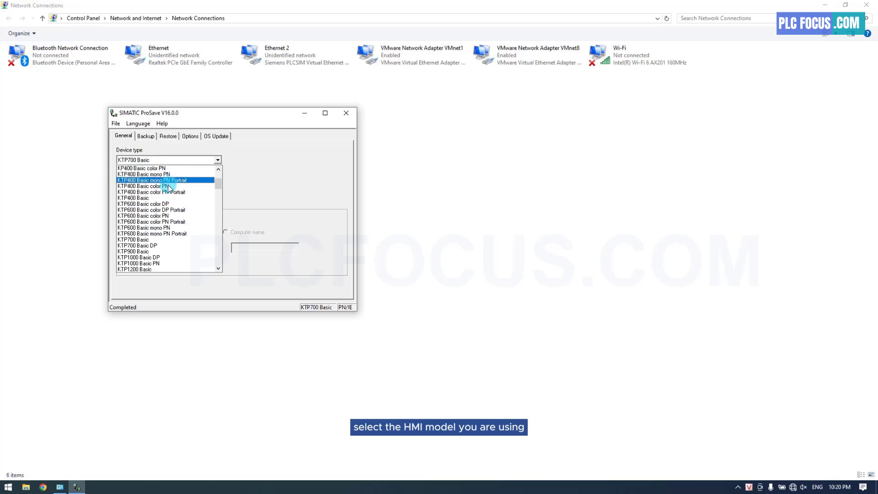
scroll(166, 226, "down", 7)
scroll(166, 227, "up", 1)
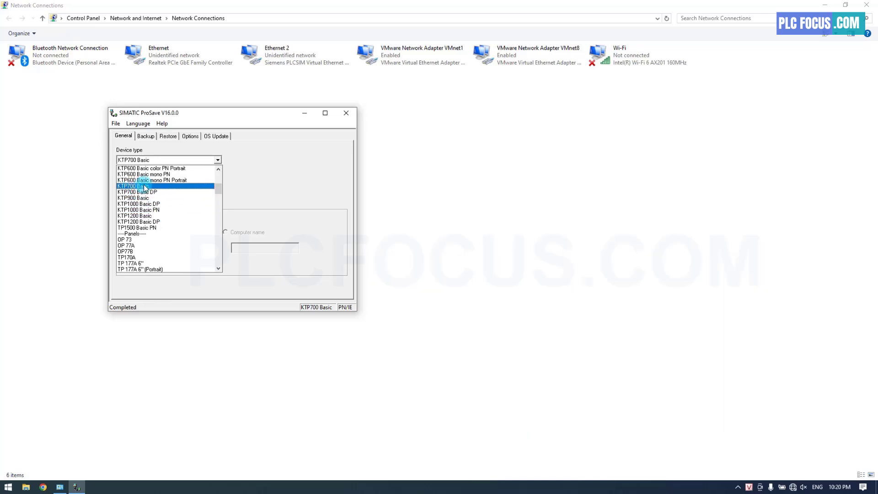
left_click(143, 186)
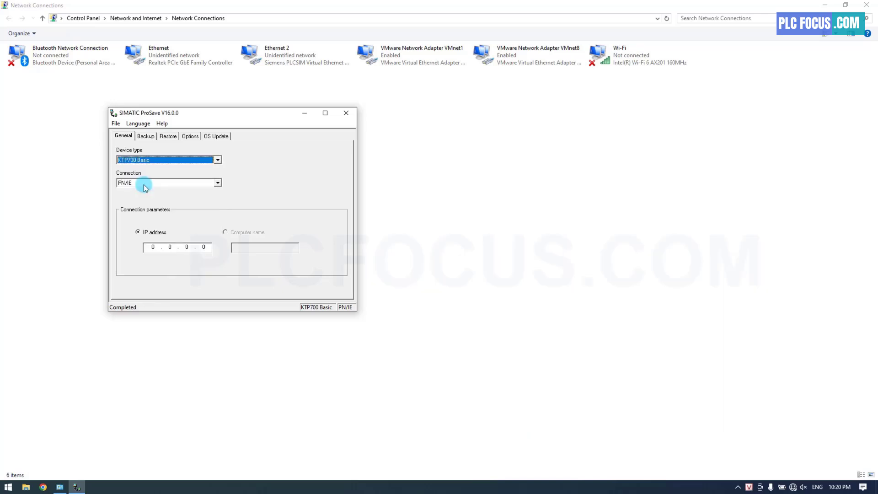
left_click(145, 183)
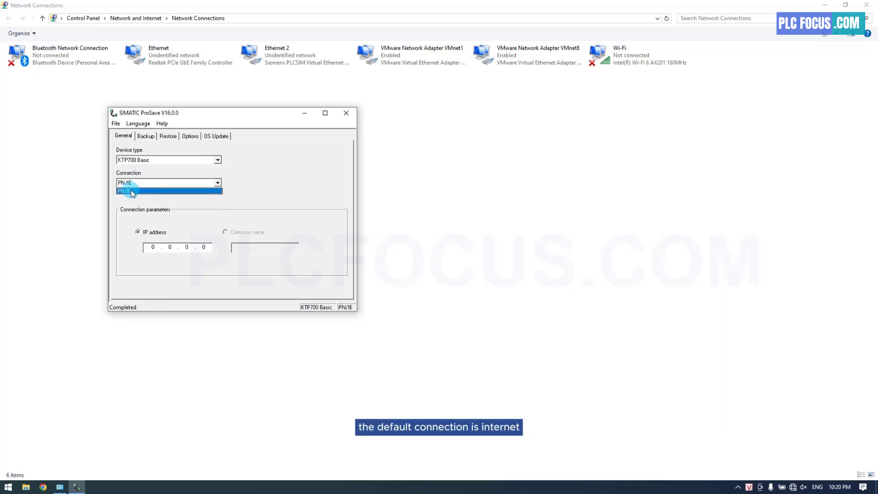
left_click(131, 190)
left_click(140, 233)
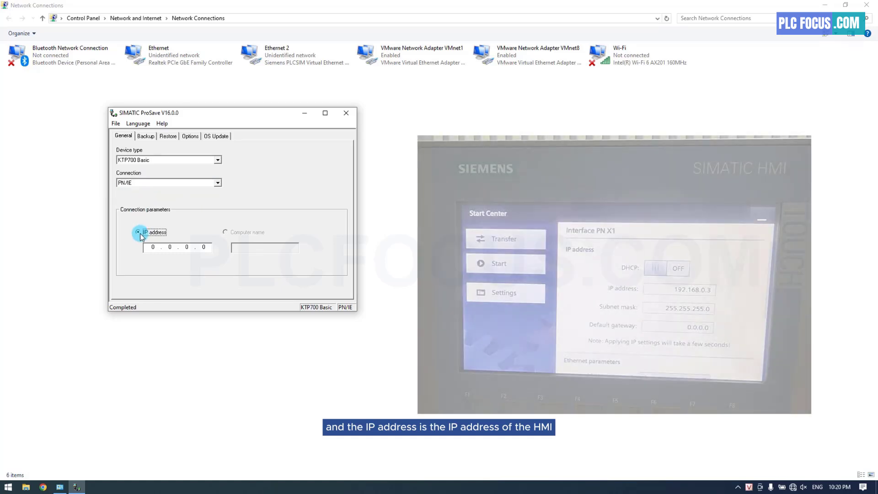
left_click(158, 247)
type("192.16")
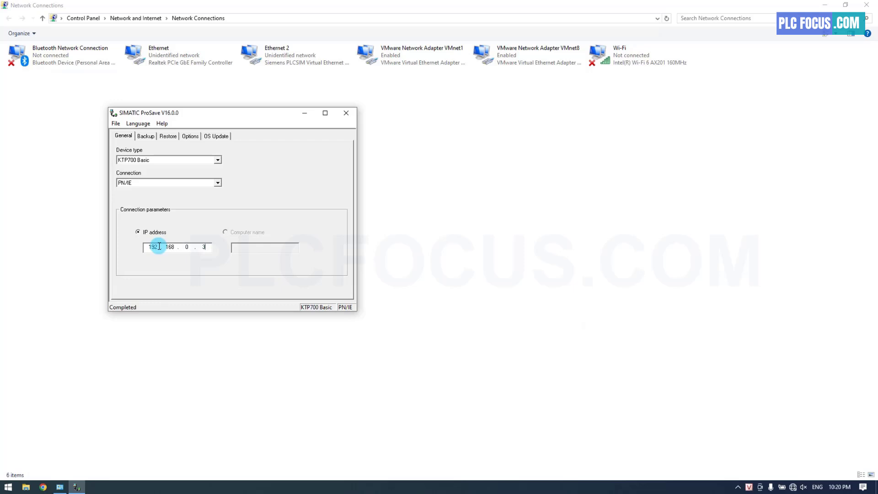
Step: Choose a complete backup with licenses, saved as Temp.psb in the Downloads folder
left_click(146, 136)
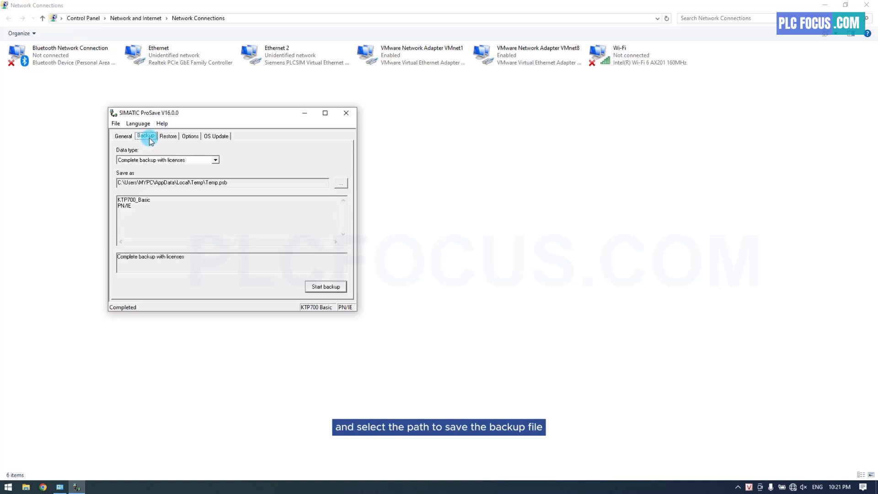
left_click(215, 159)
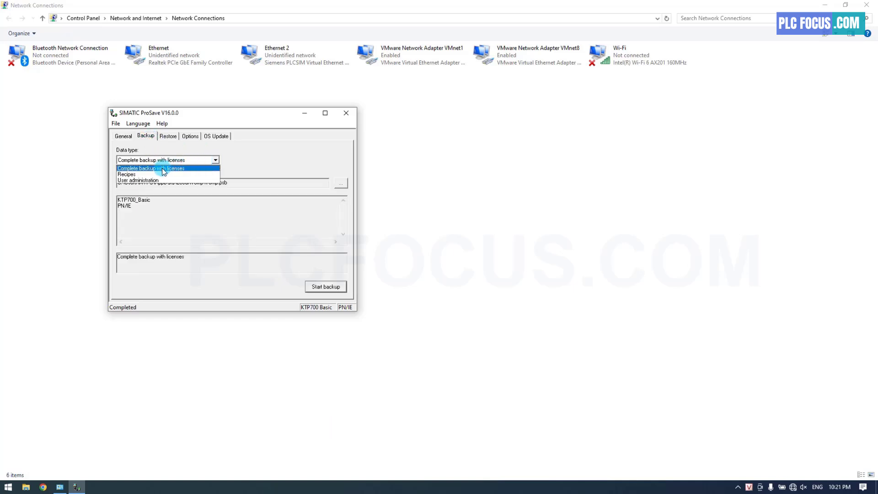
left_click(163, 169)
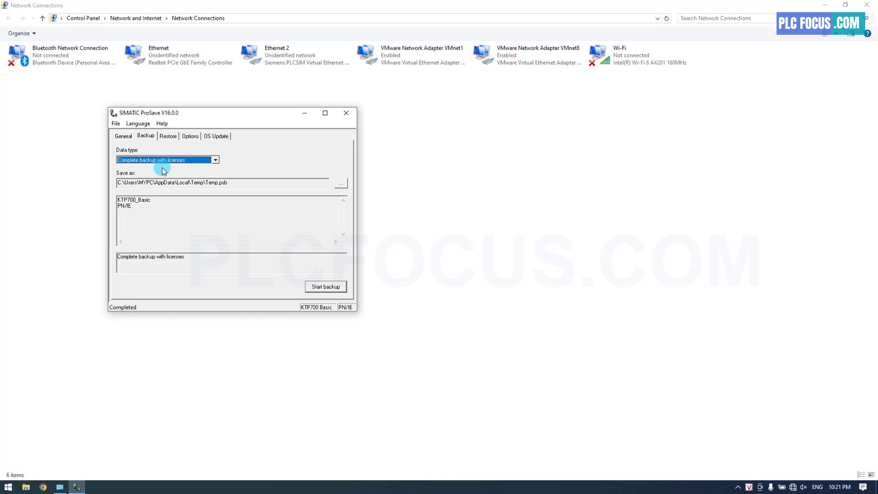
left_click(341, 184)
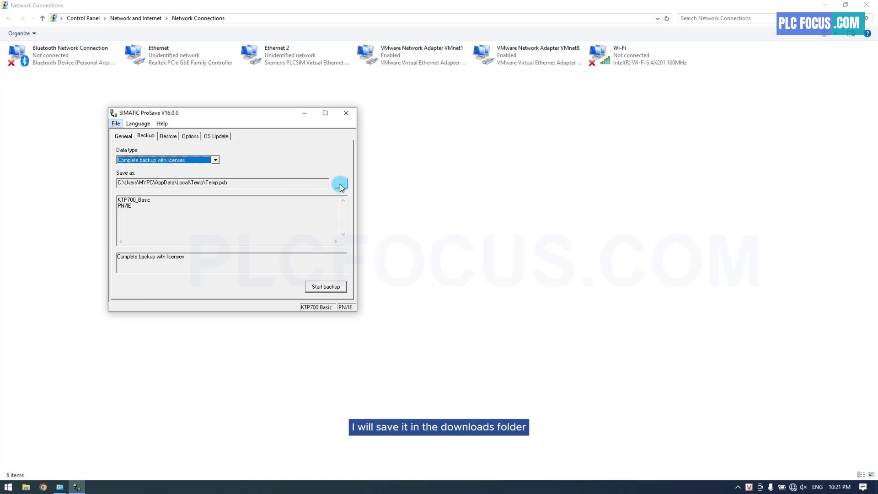
left_click(341, 184)
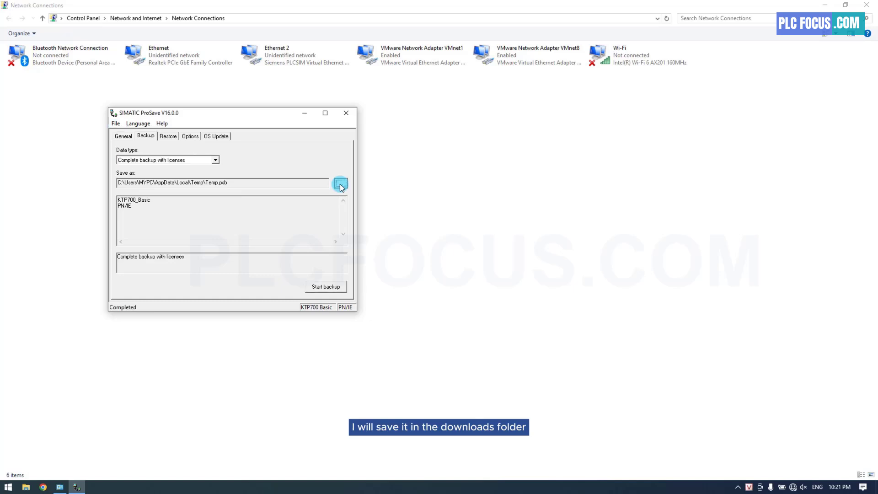
left_click(123, 173)
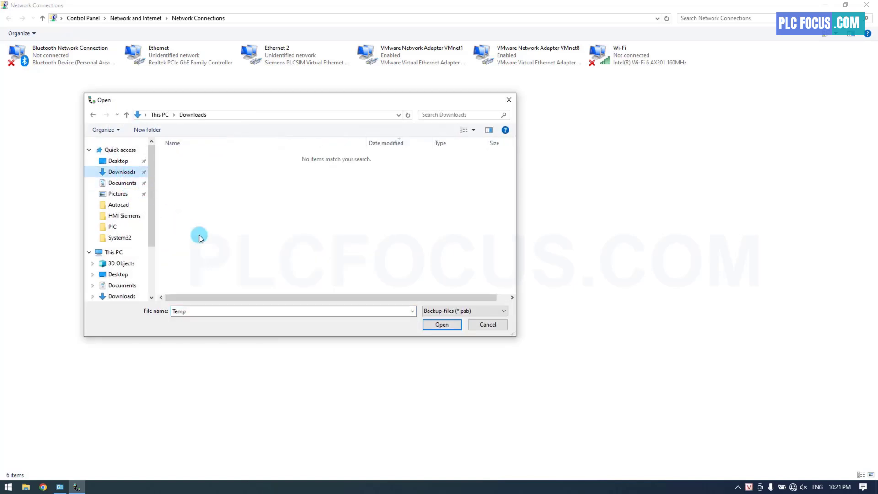
left_click(436, 325)
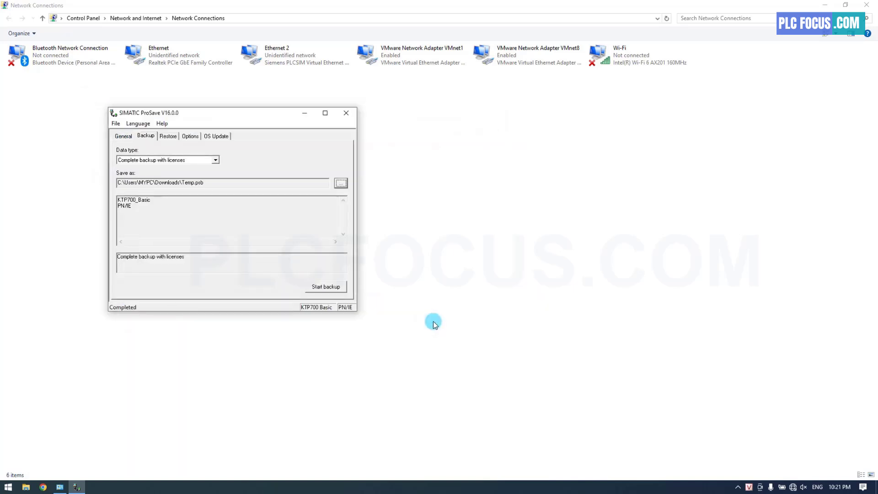
Step: Run the backup until ProSave reports Temp.psb was created successfully
left_click(320, 286)
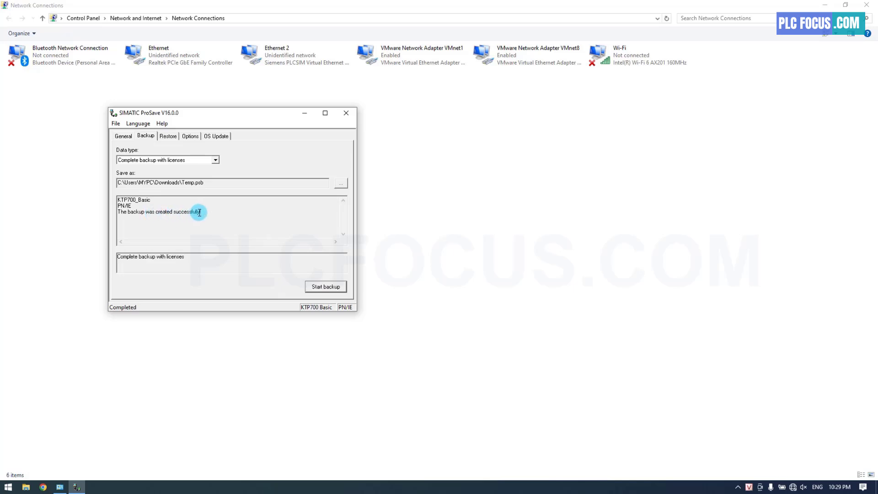
Step: Close ProSave, then rename Temp.psb in Downloads to HMI_Backup.psb
left_click(346, 114)
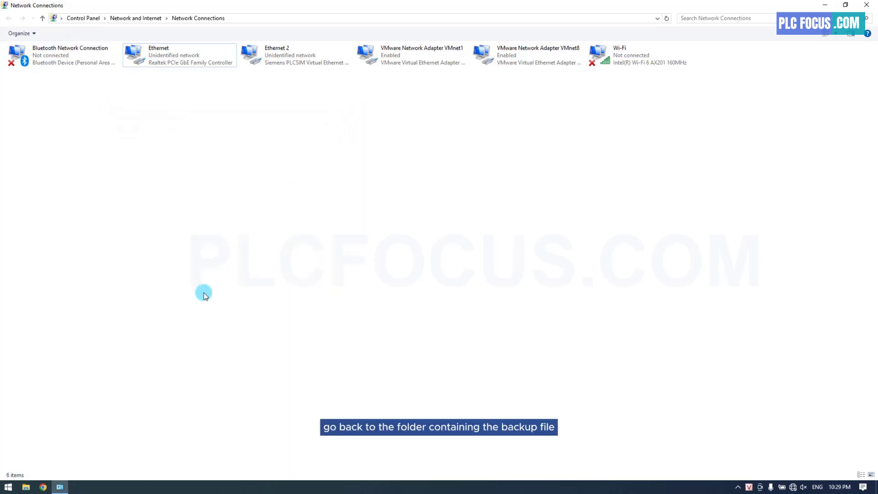
left_click(26, 487)
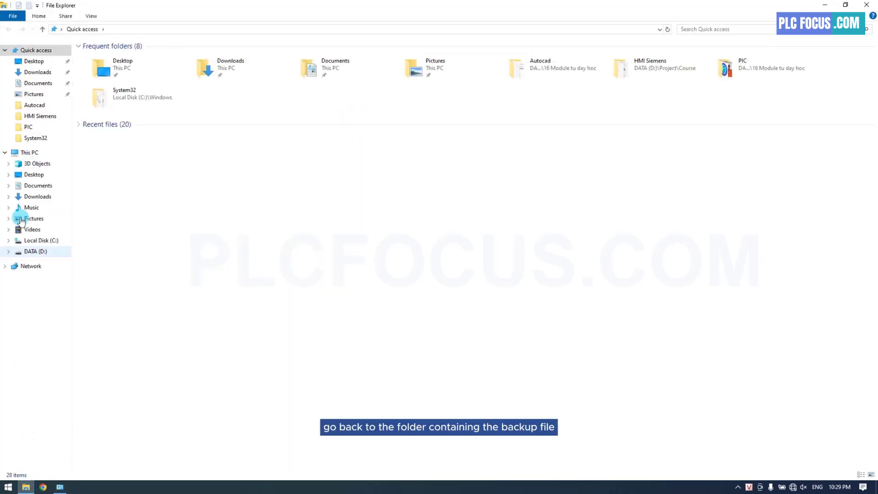
left_click(36, 73)
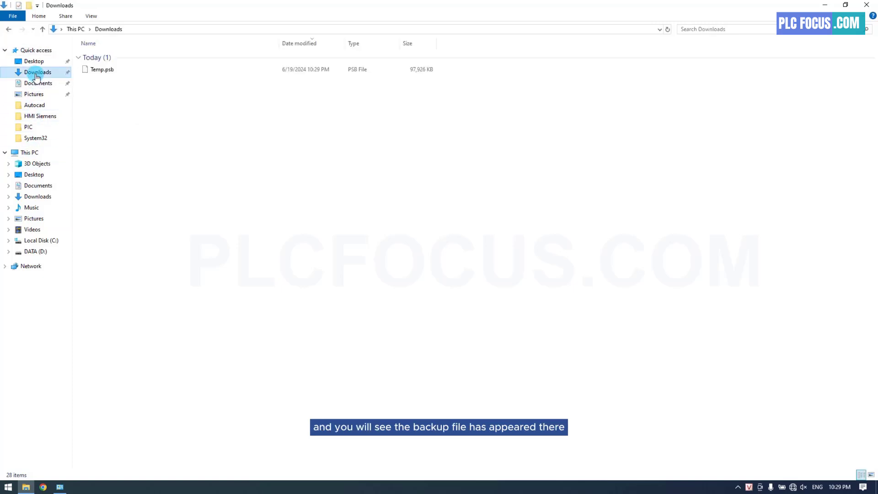
left_click(108, 70)
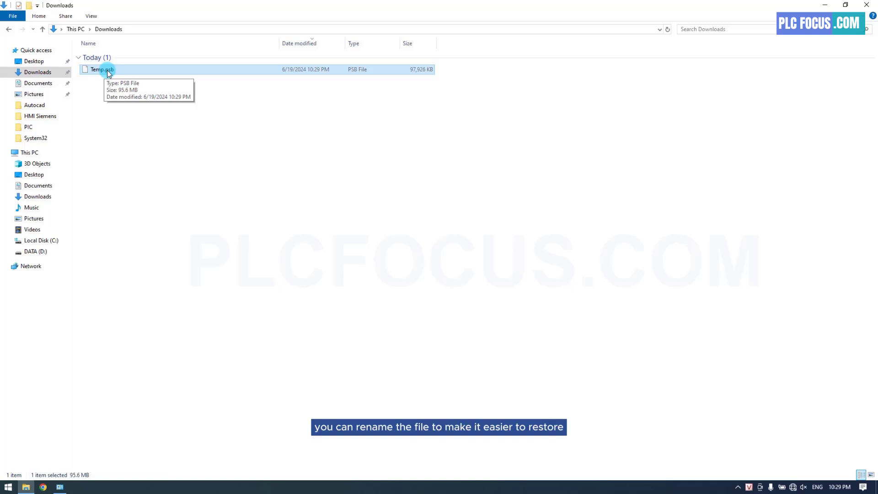
key("F2")
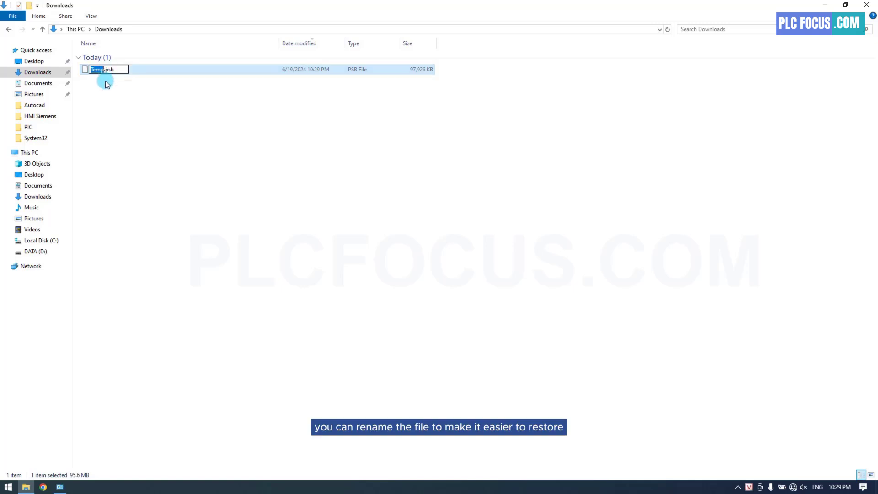
type("HMI")
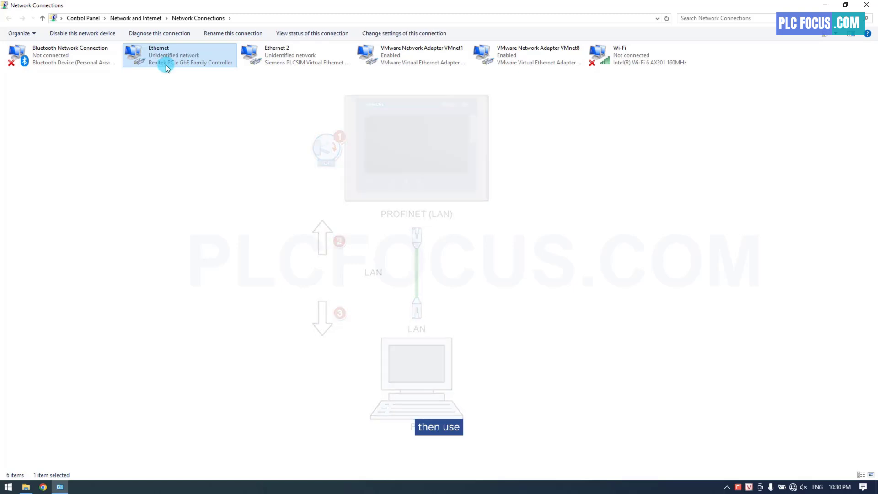
Step: Launch Command Prompt via 'cmd' and ping 192.168.0.3 again for four replies
left_click(2, 487)
type("cmd")
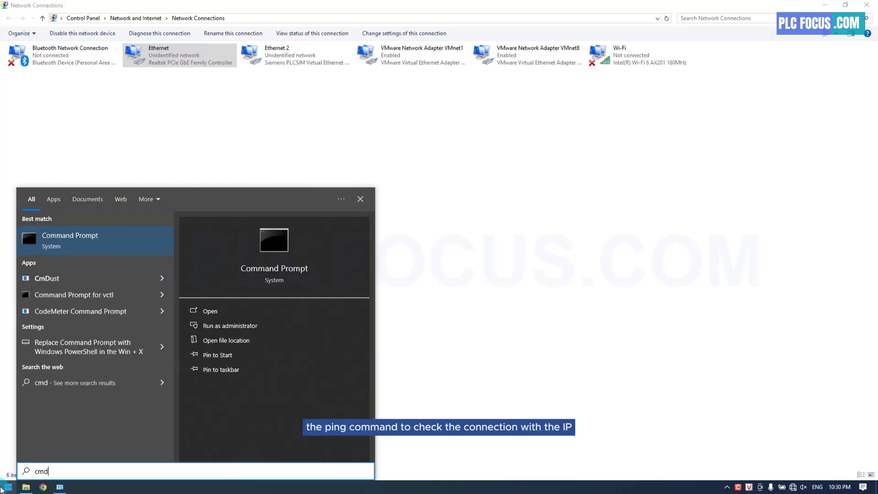
left_click(61, 245)
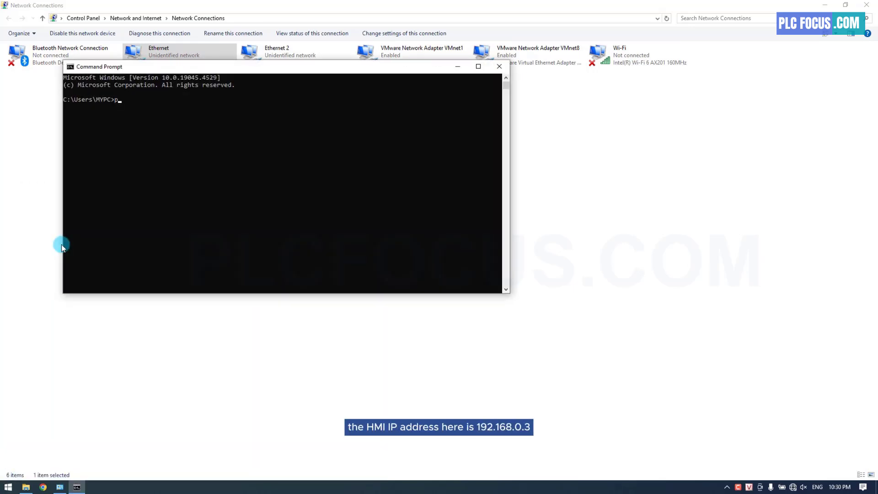
type("ping 192.1")
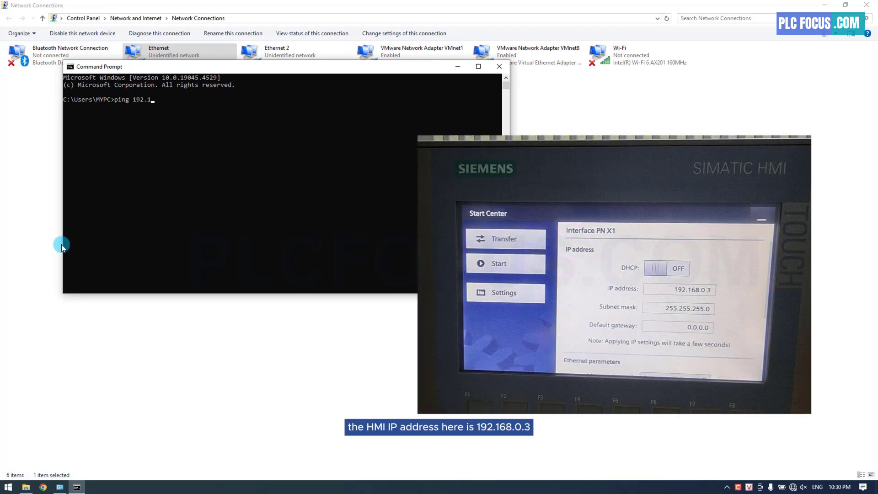
type("68.0.3")
key("Return")
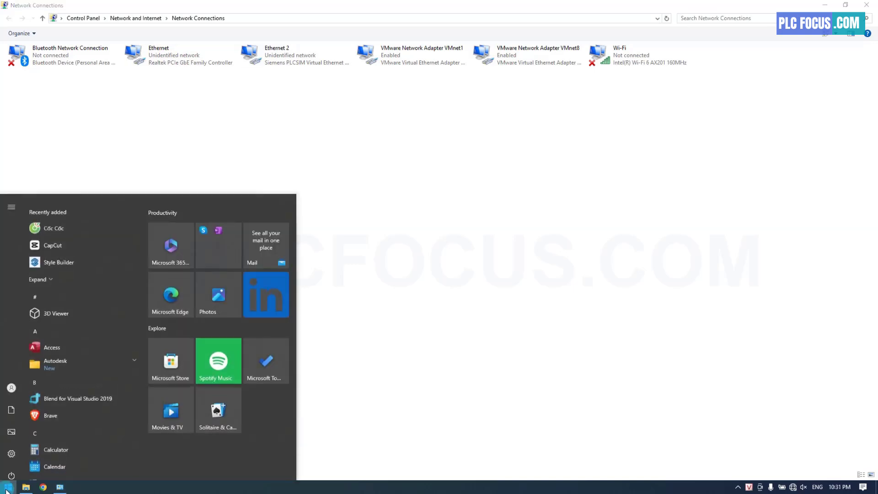
Step: Launch SIMATIC ProSave from the Start search and center its window
type("simatic prosave")
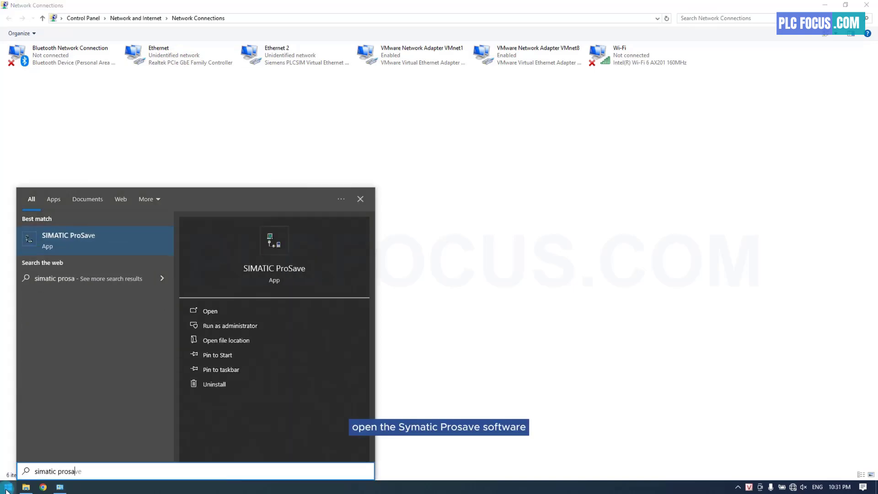
left_click(79, 242)
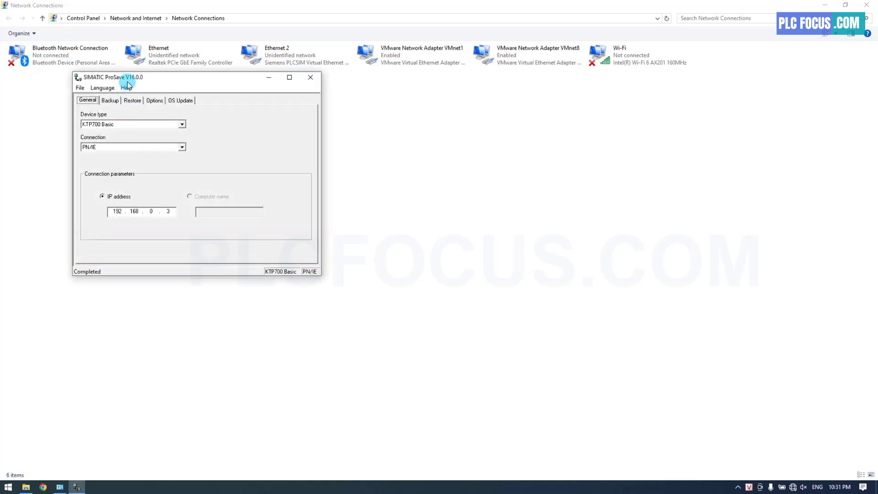
left_click_drag(125, 79, 234, 144)
Step: Select KTP700 Basic over PN/IE and check IP address 192.168.0.3
left_click(215, 192)
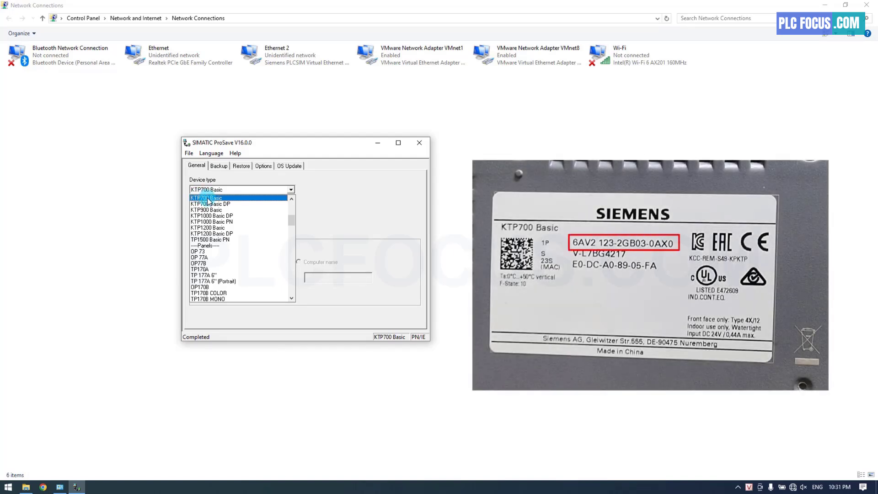
left_click(208, 198)
left_click(196, 212)
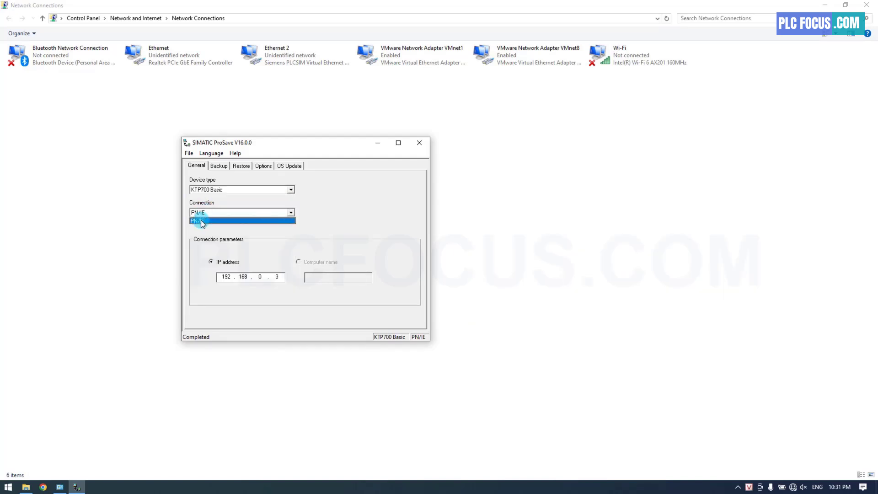
left_click(196, 219)
double_click(222, 280)
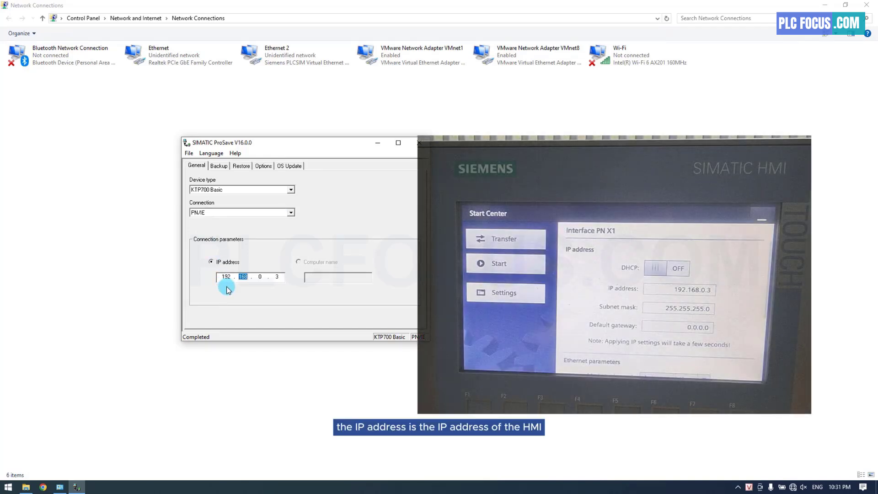
key("period")
key("period")
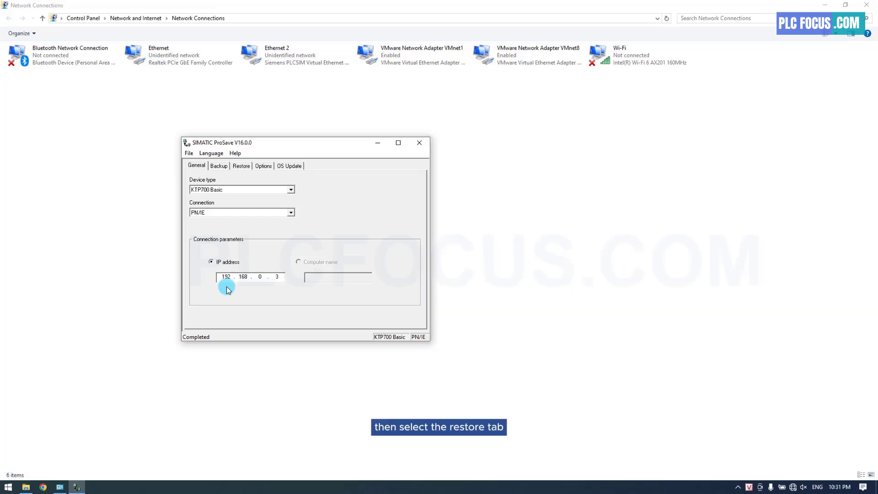
Step: Load HMI_Backup.psb from Downloads\HMI BACKUP FILE as the file to restore
left_click(243, 168)
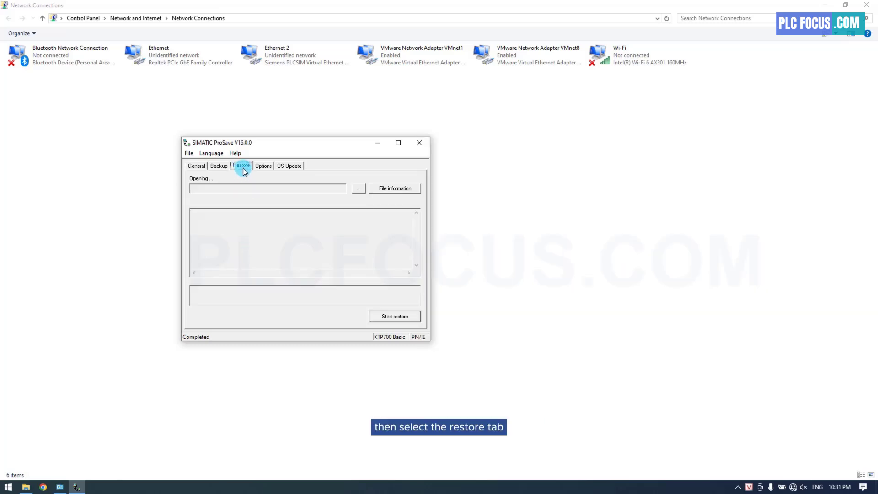
left_click(356, 191)
double_click(284, 197)
left_click(282, 187)
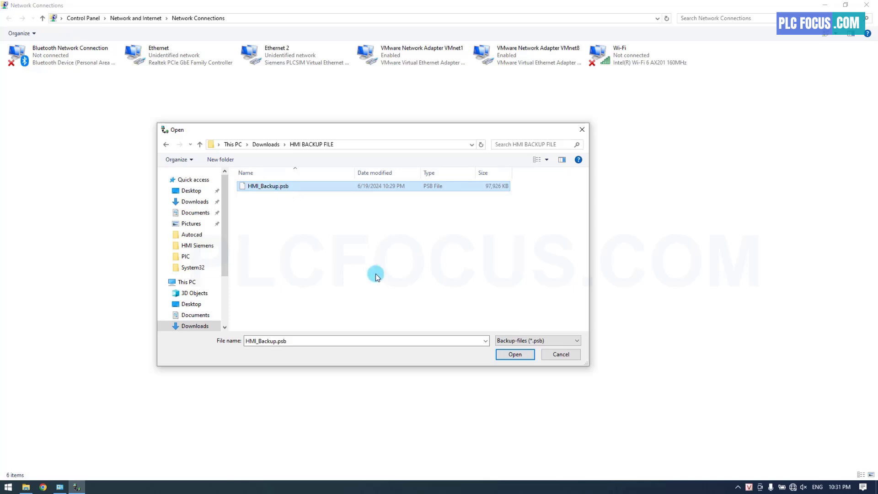
left_click(512, 354)
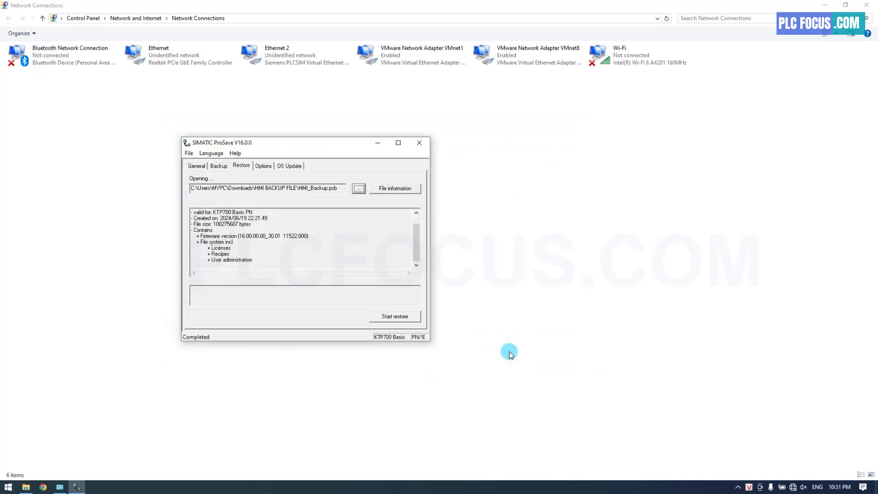
Step: Start restoring HMI_Backup.psb and accept overwriting the panel's data
left_click(394, 317)
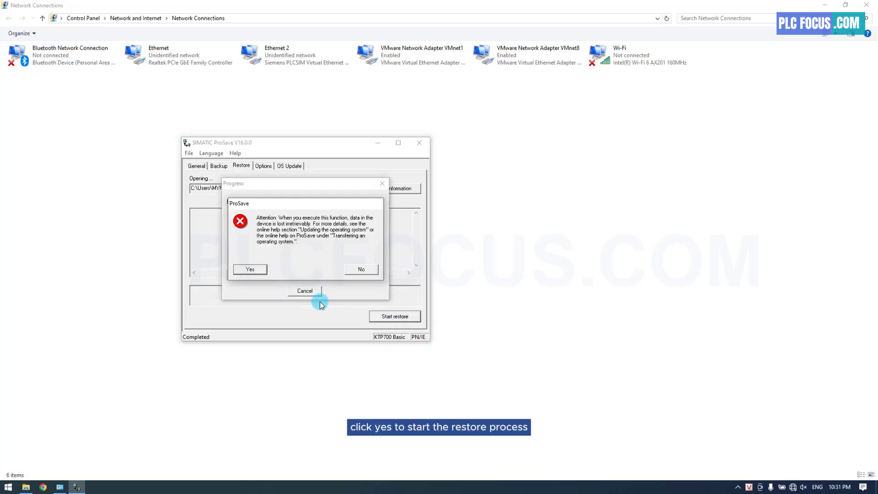
left_click(250, 269)
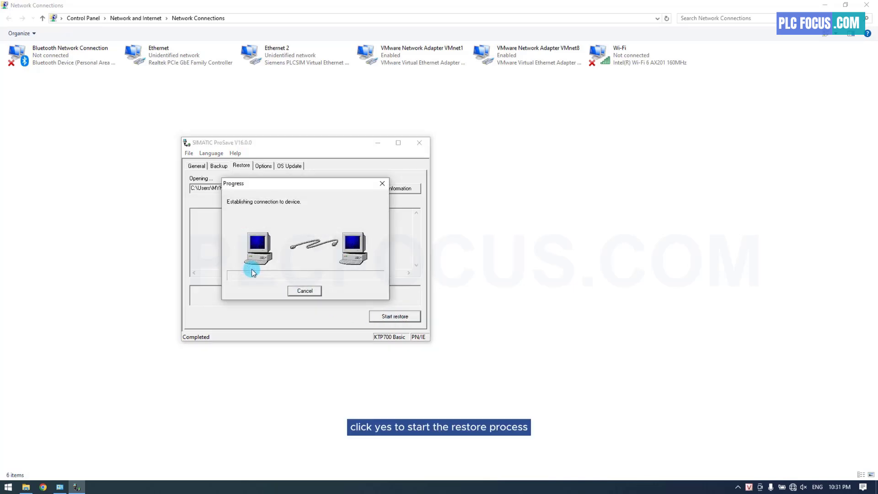